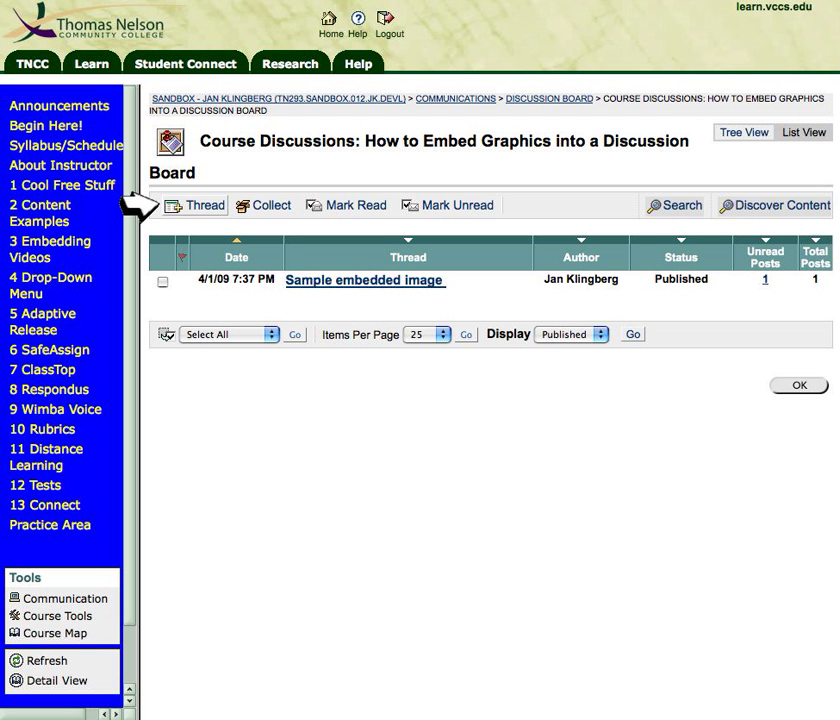
# - Start a new thread titled 'My thread' with the message 'Typeing your posting, blah, ...' plus a blank line
pyautogui.click(162, 206)
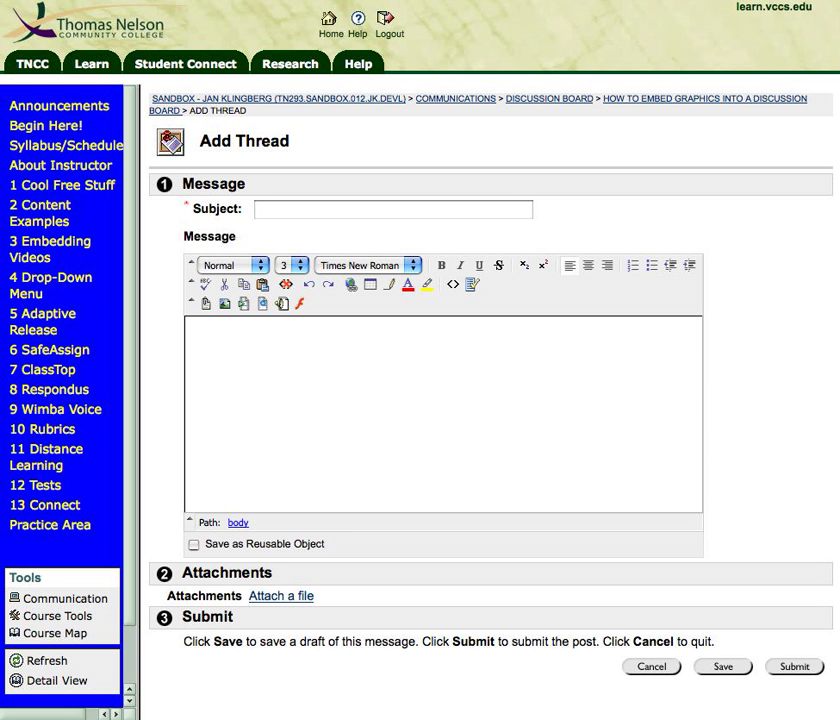
pyautogui.write('My ')
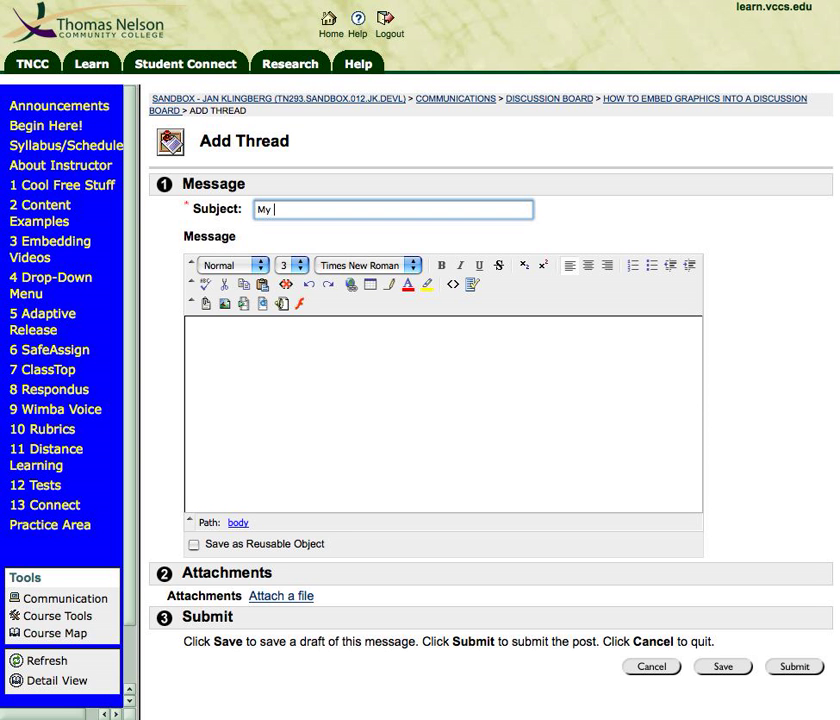
pyautogui.write('thread')
pyautogui.press('Tab')
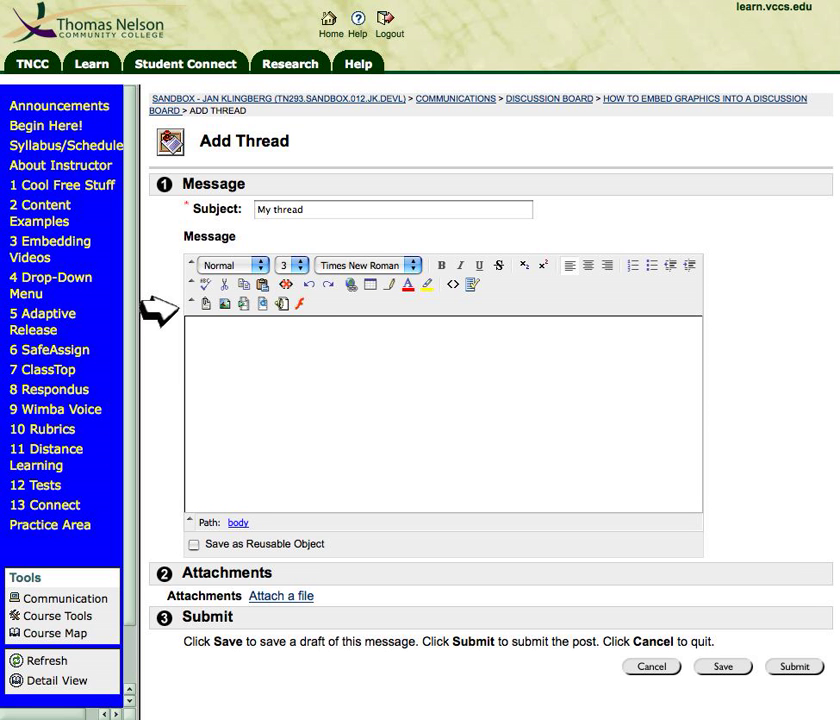
pyautogui.write('Typeing your')
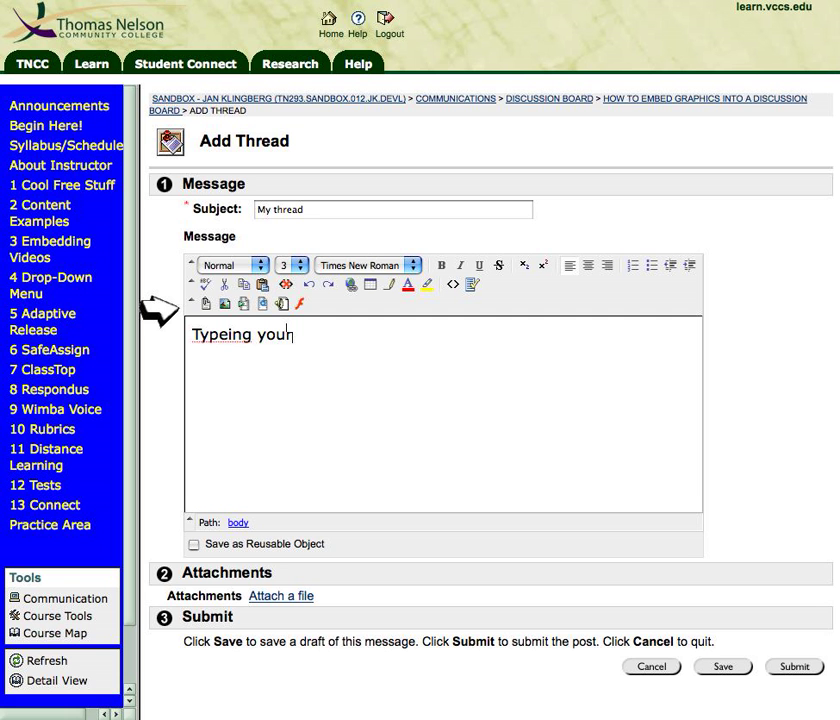
pyautogui.write(' posting')
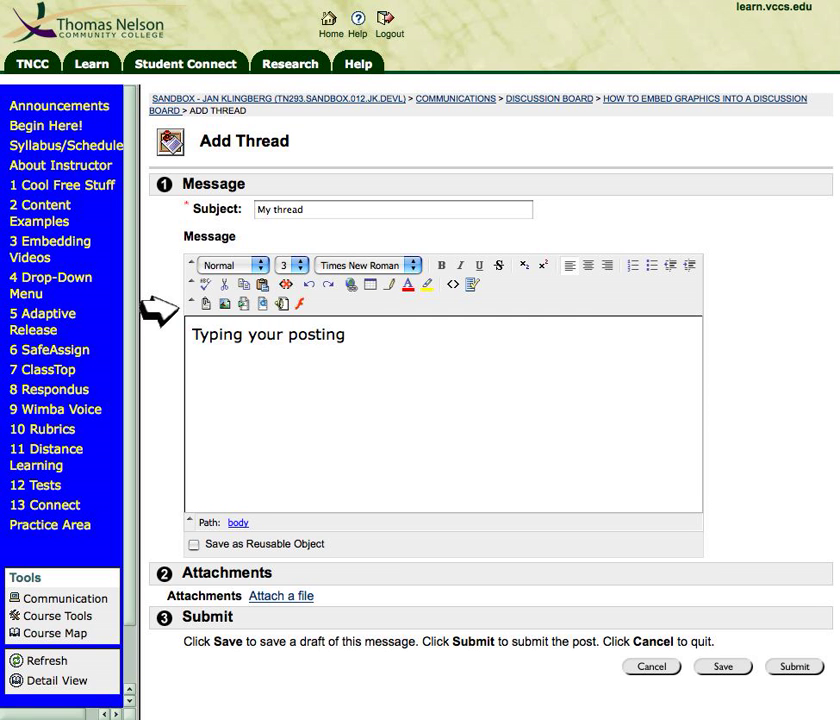
pyautogui.write(', blah, ')
pyautogui.write('...')
pyautogui.press('Return')
pyautogui.press('Return')
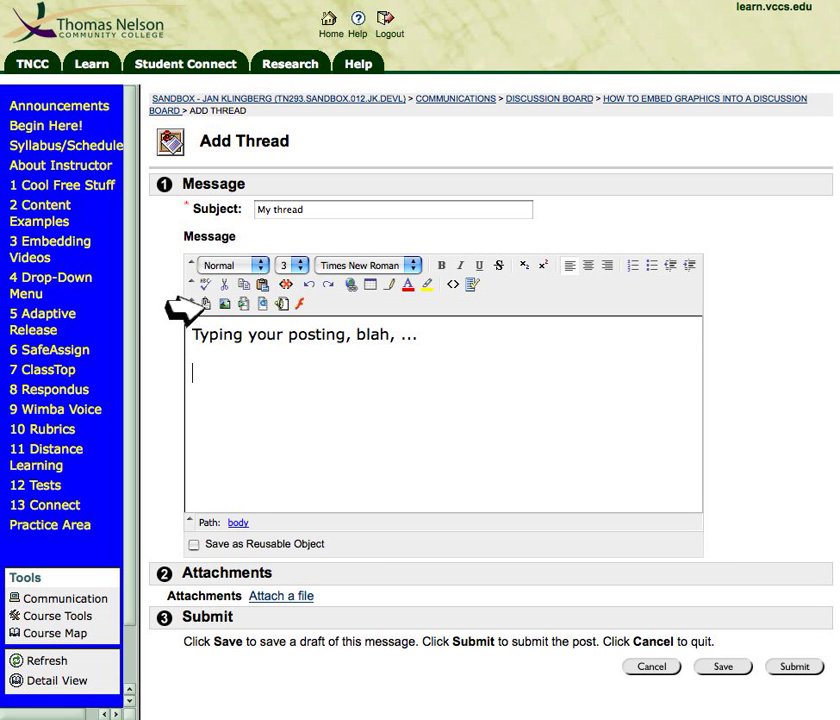
# - Choose butterfly.jpg from the computer as the image to insert
pyautogui.click(203, 304)
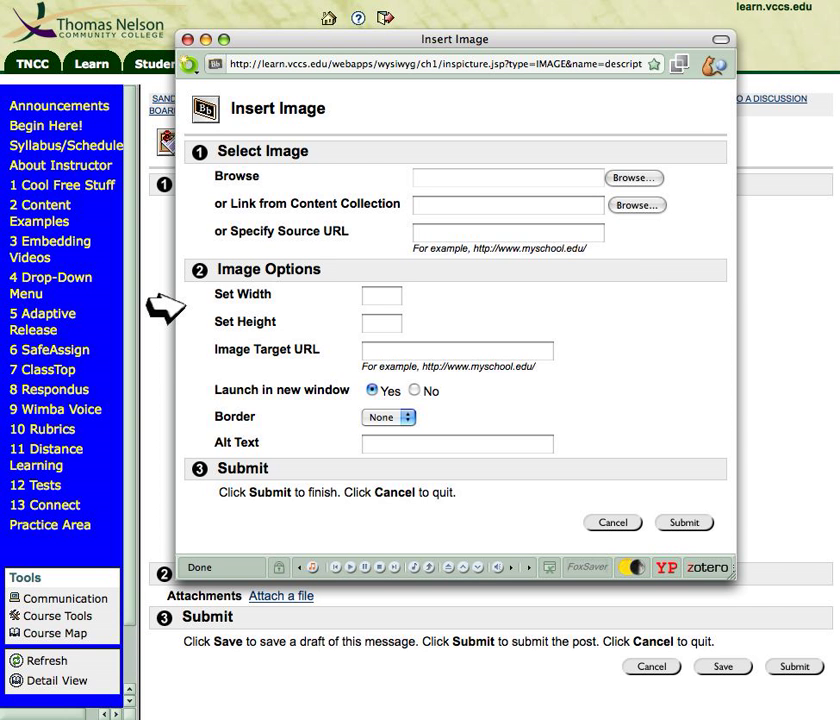
pyautogui.click(634, 177)
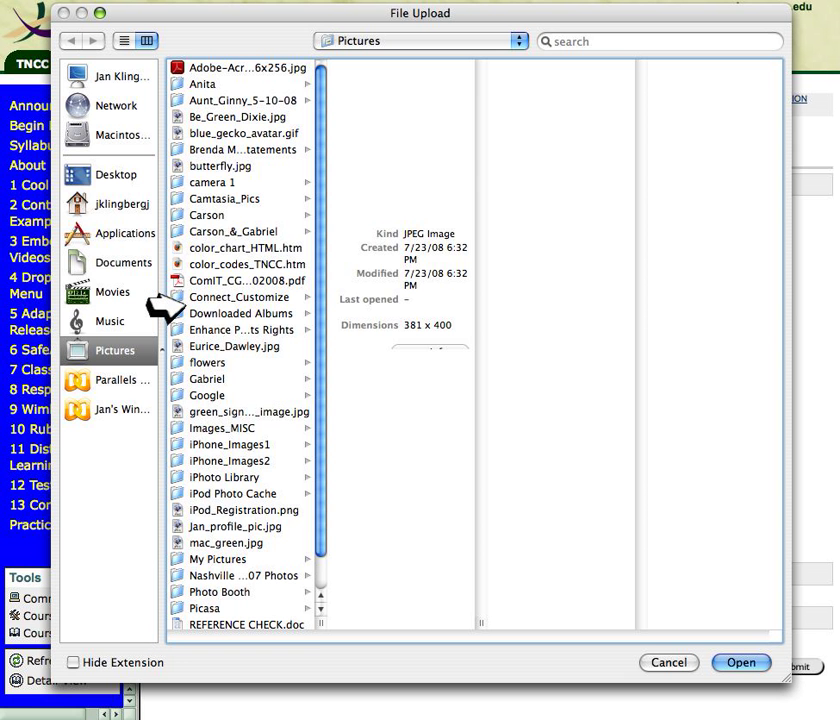
pyautogui.press('Return')
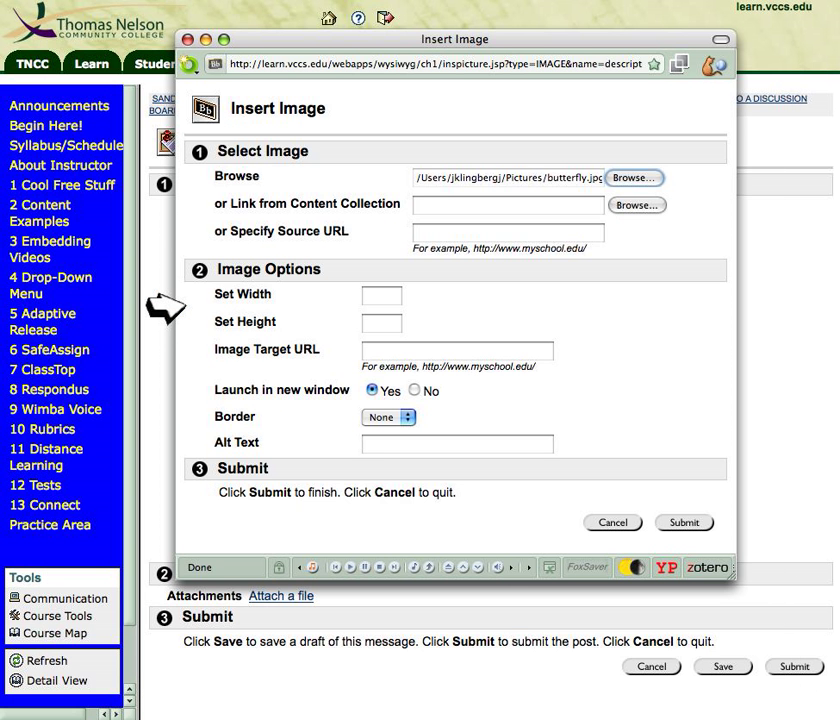
# - Set the image to 200 by 200, not opening in a new window, and submit it
pyautogui.press('Tab')
pyautogui.press('Tab')
pyautogui.press('Tab')
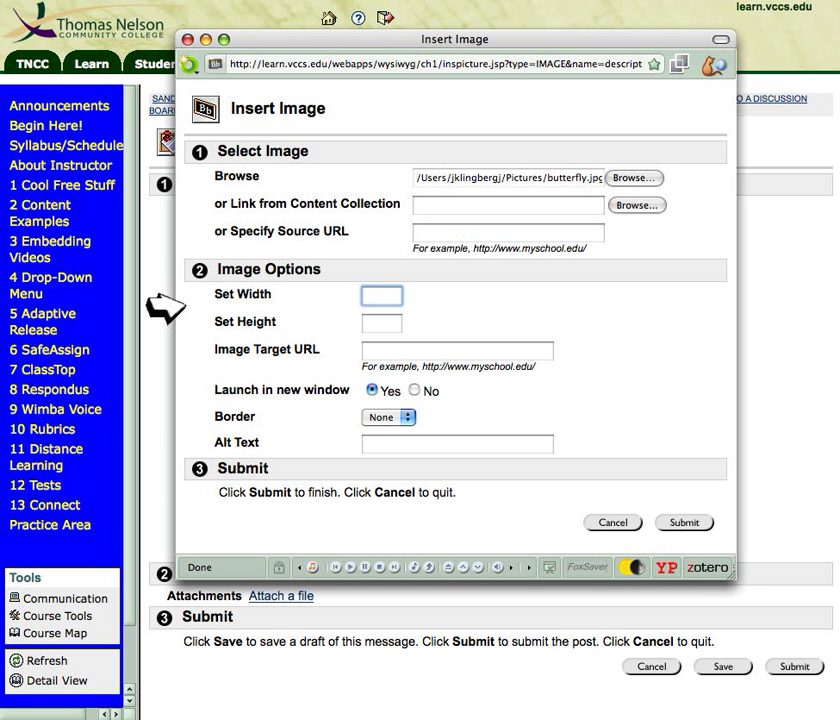
pyautogui.press('Tab')
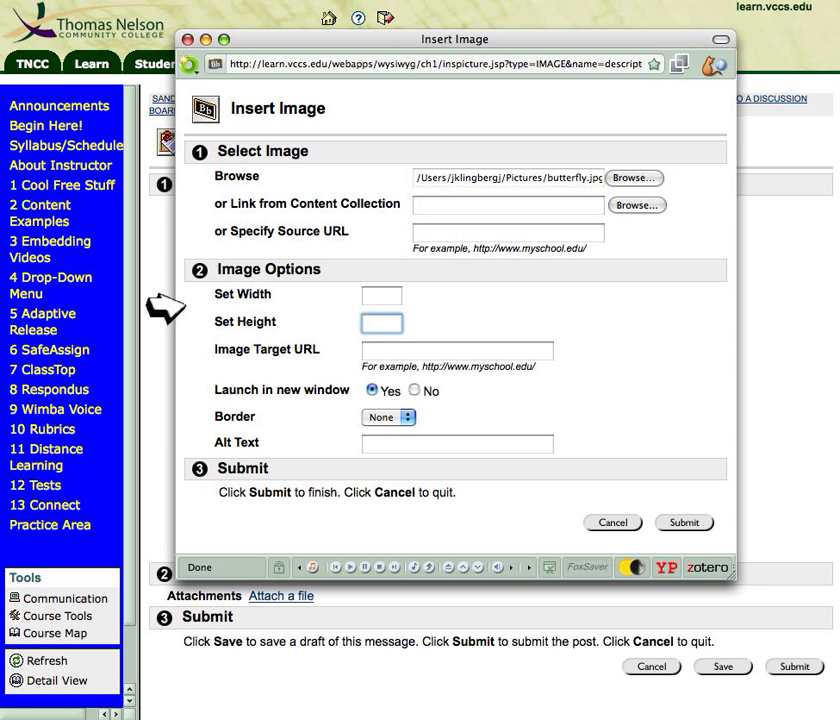
pyautogui.hotkey('shift', 'Tab')
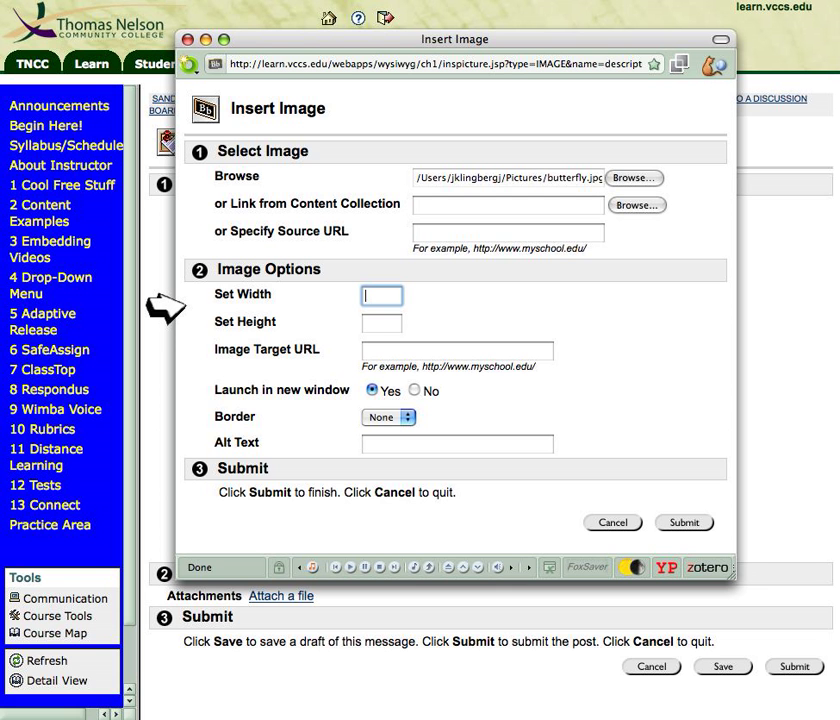
pyautogui.write('200')
pyautogui.press('Tab')
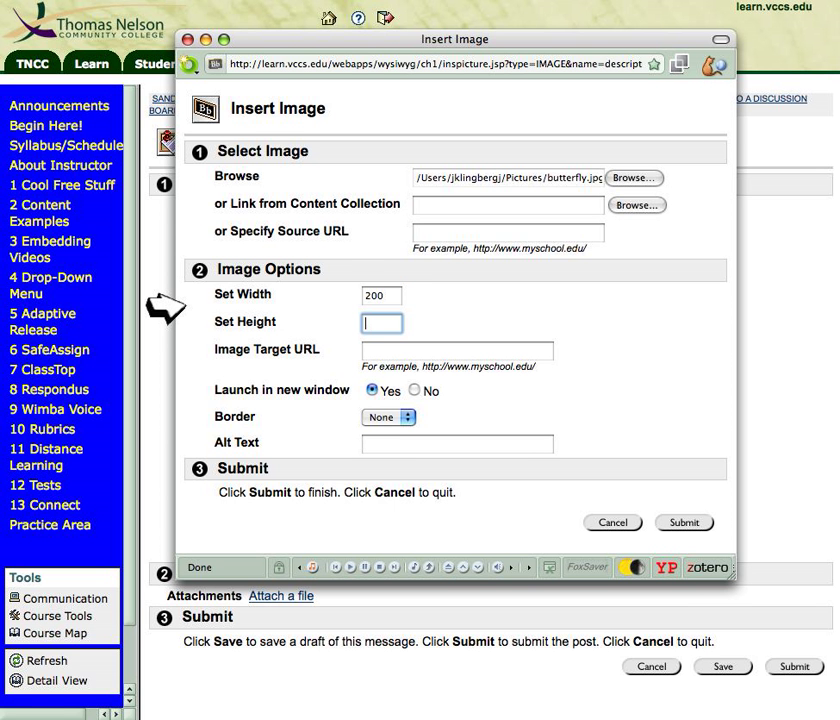
pyautogui.write('200')
pyautogui.hotkey('shift', 'Tab')
pyautogui.hotkey('shift', 'Tab')
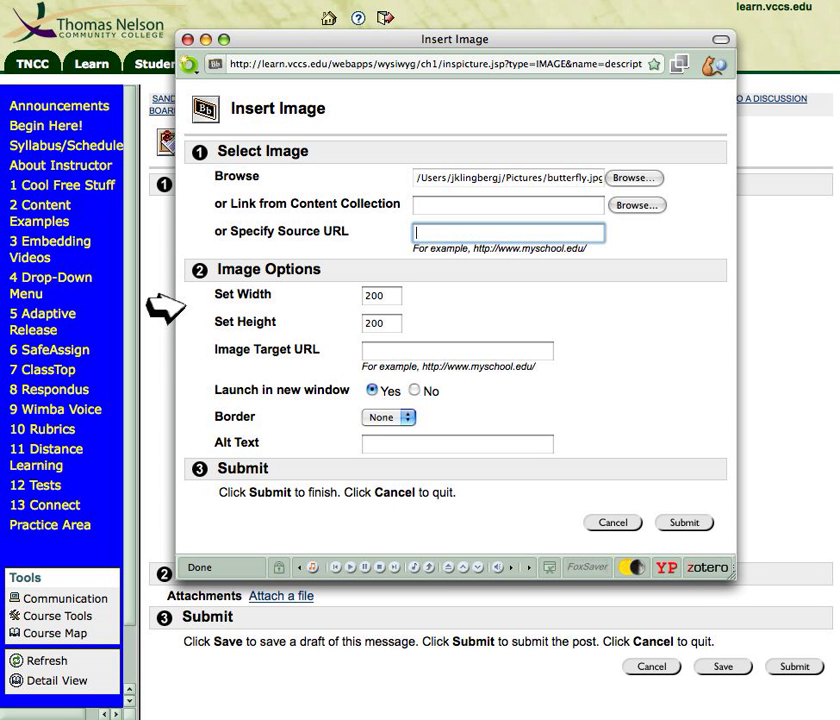
pyautogui.press('Tab')
pyautogui.press('Tab')
pyautogui.press('Tab')
pyautogui.press('Right')
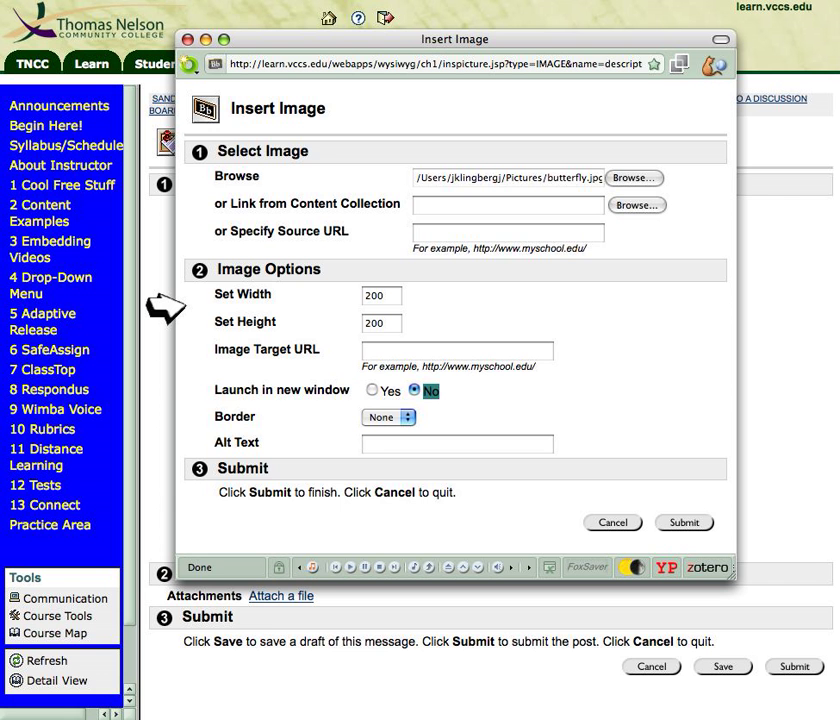
pyautogui.press('Return')
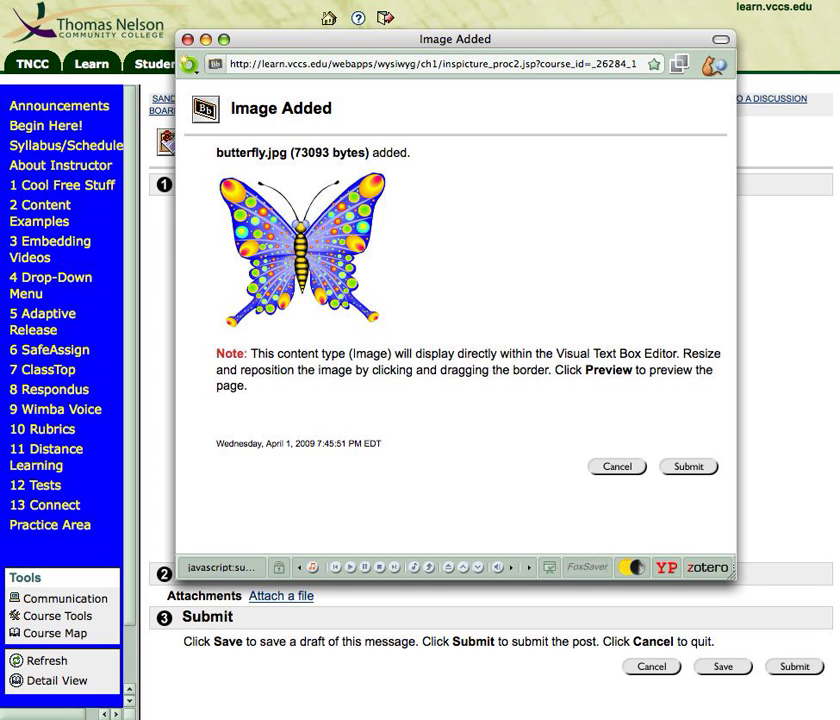
# - Place the butterfly image in the message, try widening it, then undo the widening
pyautogui.click(688, 466)
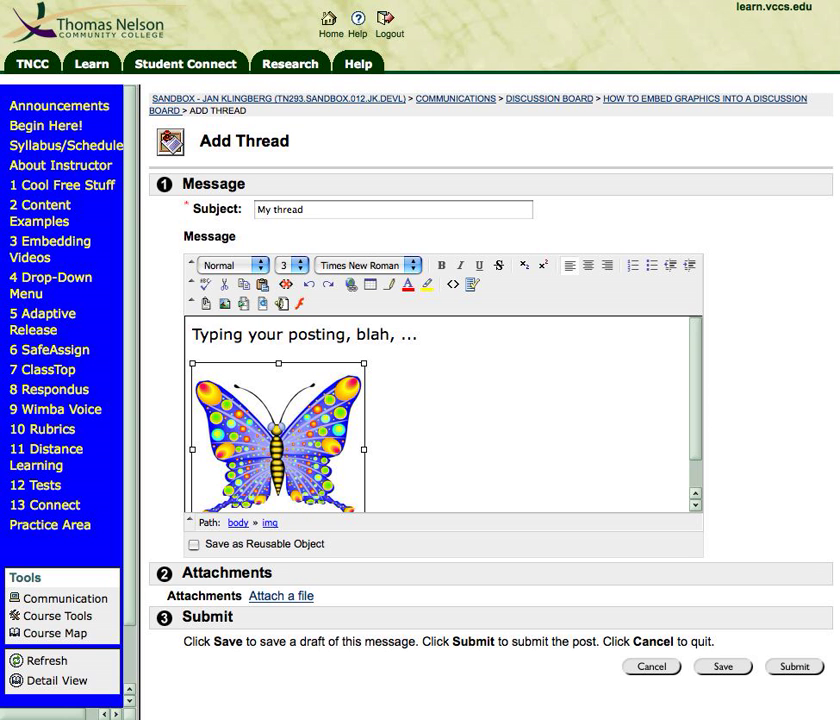
pyautogui.scroll(-1, 440, 415)
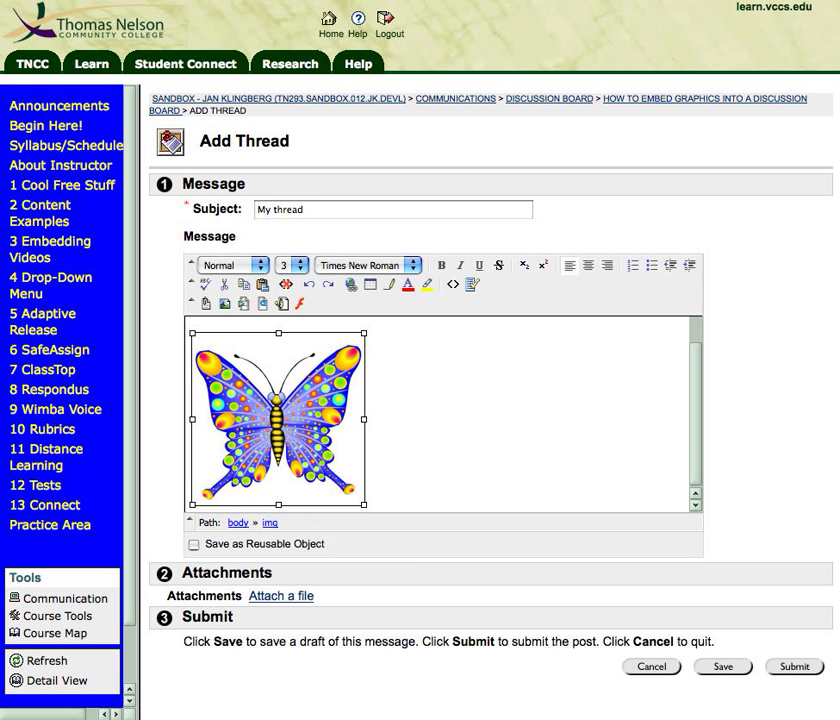
pyautogui.moveTo(364, 419); pyautogui.dragTo(527, 420)
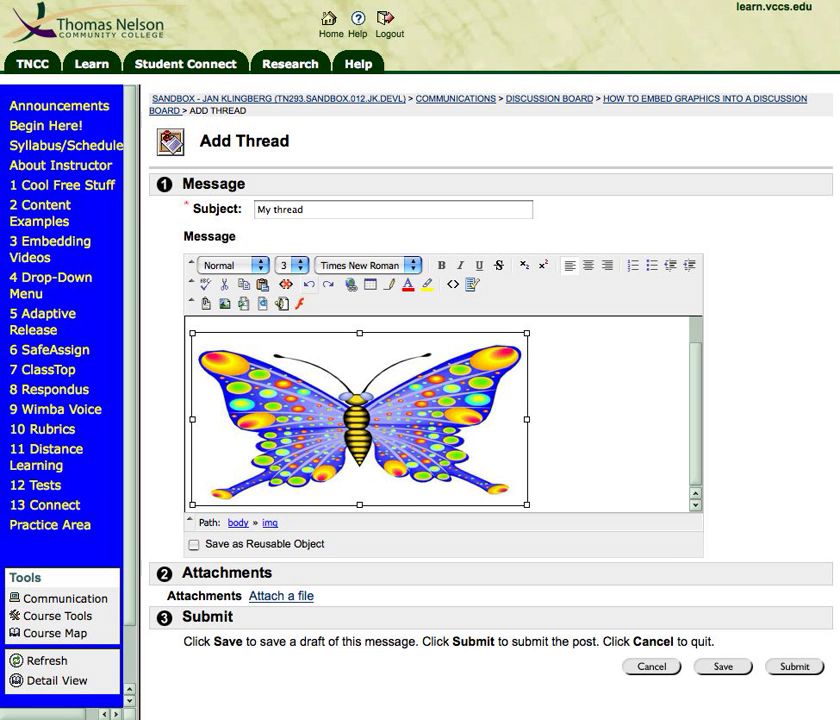
pyautogui.hotkey('ctrl', 'z')
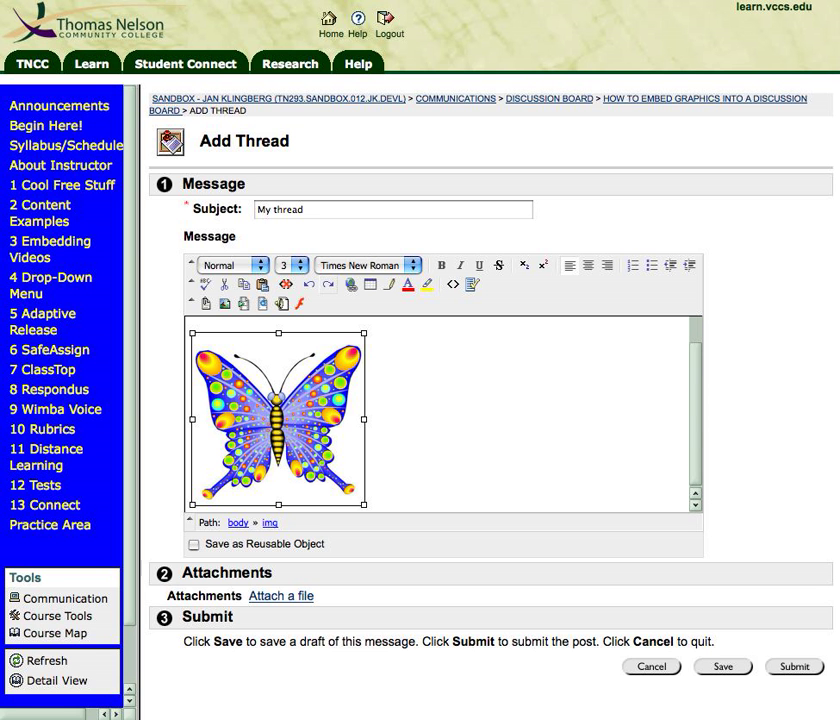
pyautogui.hotkey('ctrl', 'y')
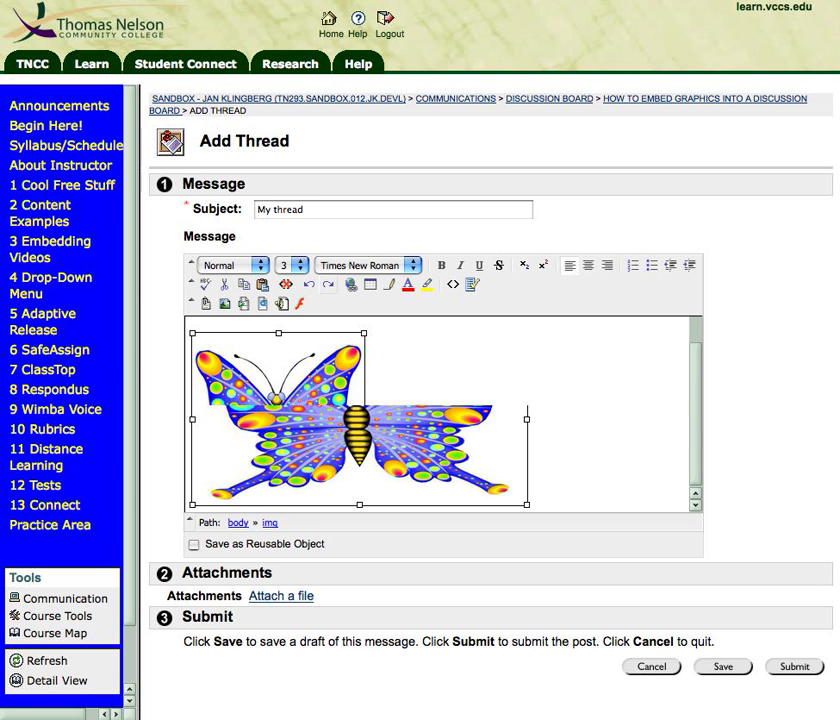
pyautogui.hotkey('ctrl', 'z')
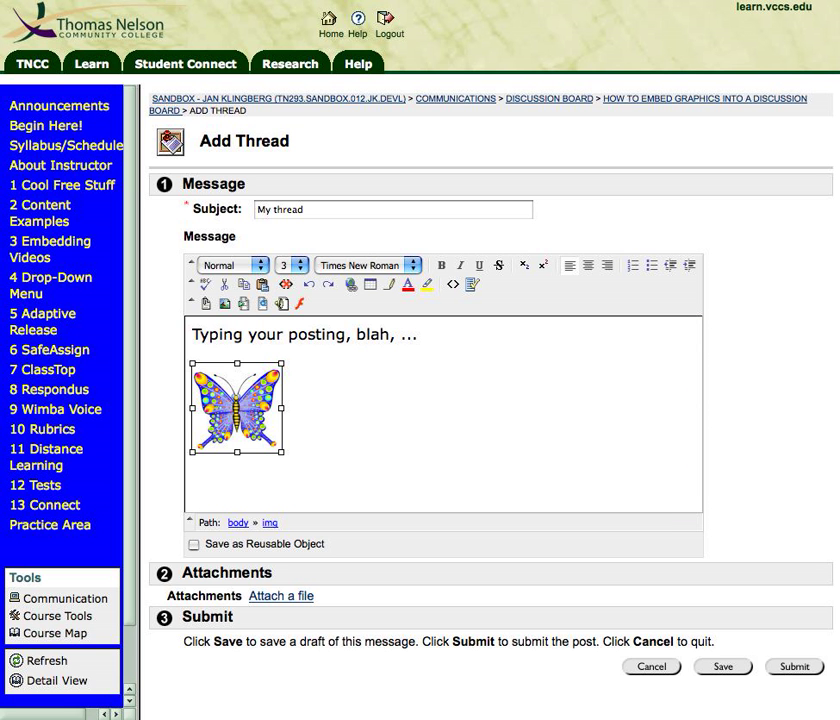
# - Resize the butterfly image down to about 96 by 100 pixels
pyautogui.moveTo(281, 363); pyautogui.dragTo(284, 360)
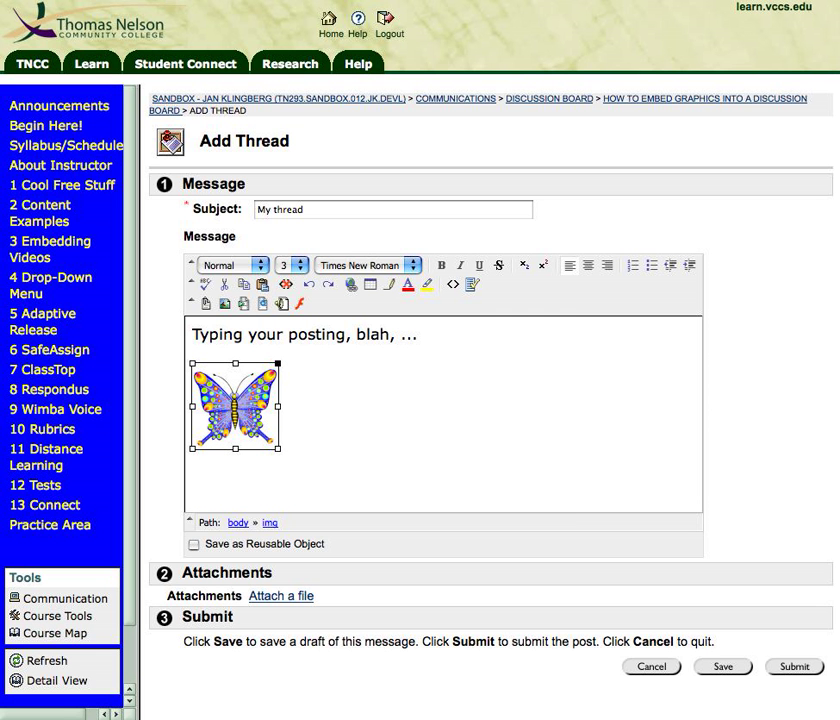
pyautogui.moveTo(277, 362); pyautogui.dragTo(568, 364)
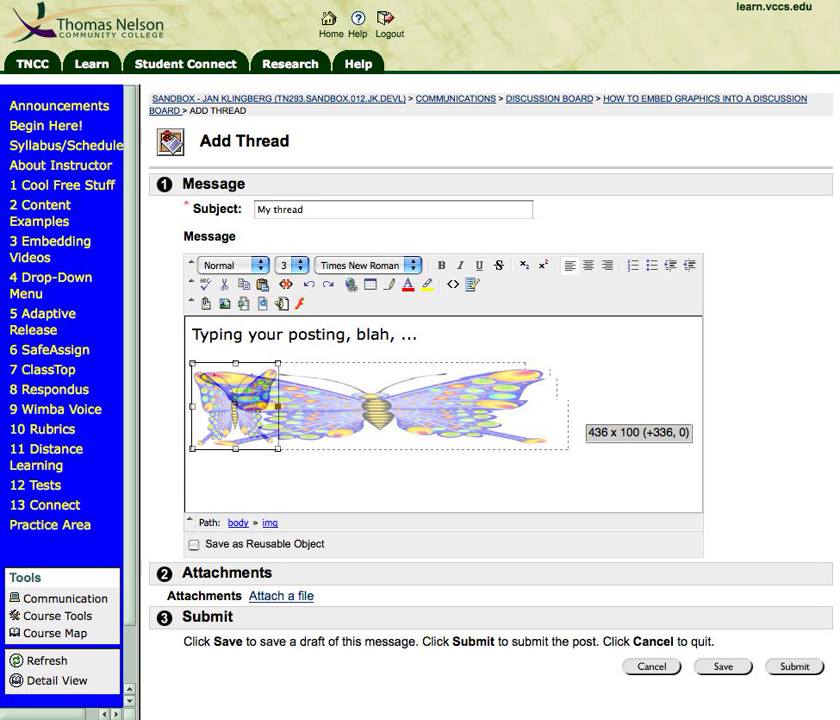
pyautogui.moveTo(570, 425); pyautogui.dragTo(285, 425)
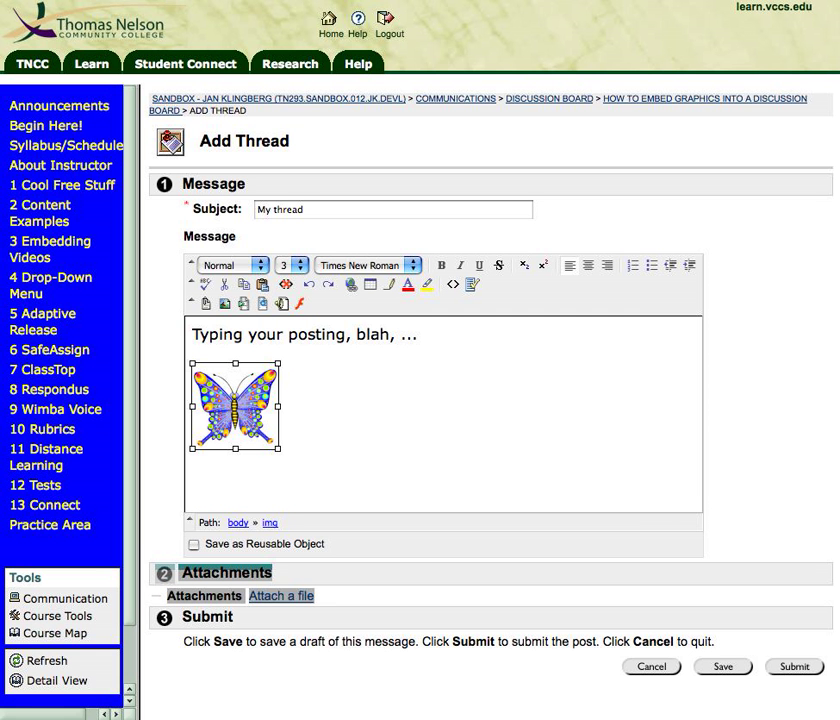
# - Deselect the butterfly image so the thread is ready to post
pyautogui.click(284, 442)
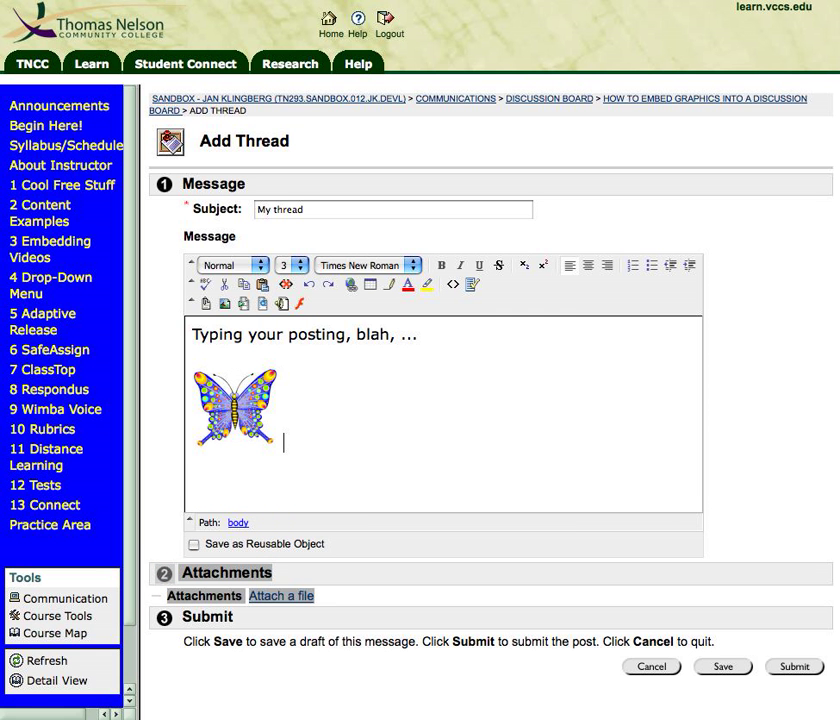
pyautogui.click(235, 405)
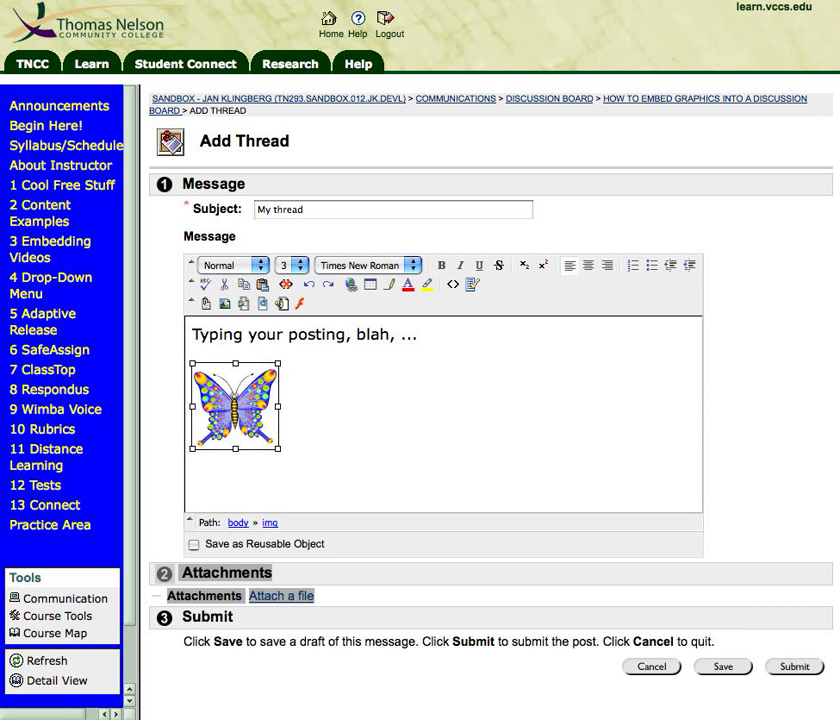
pyautogui.press('Right')
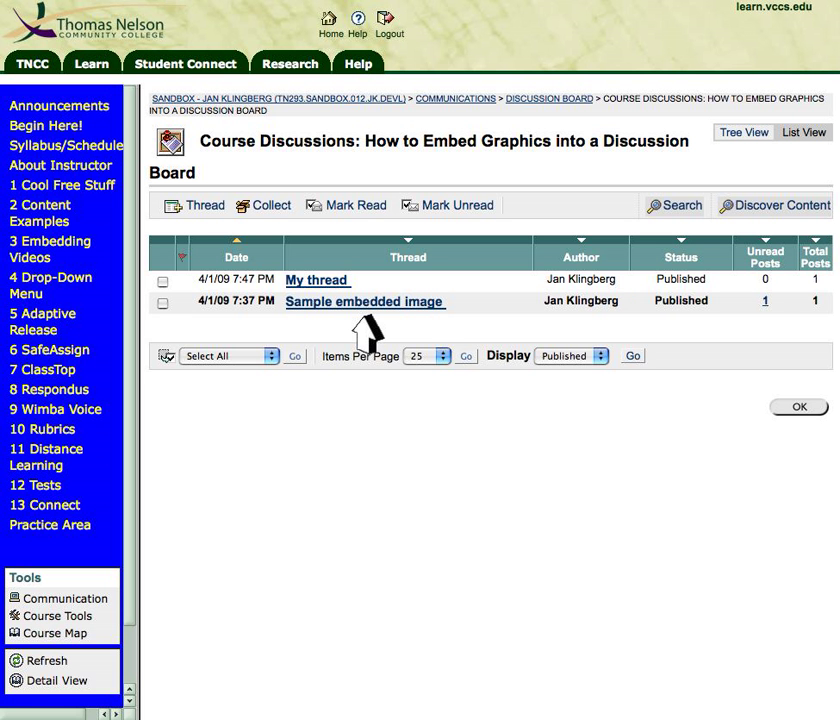
# - Open 'My thread' from the forum's thread list
pyautogui.click(366, 302)
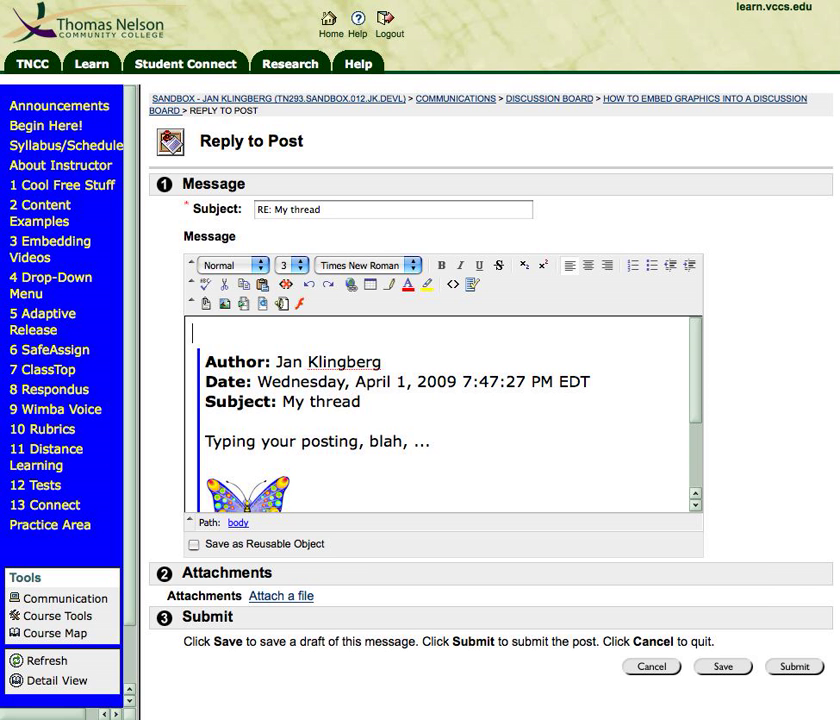
# - Submit a reply with 'Type my new message' above the quoted original post
pyautogui.write('Type my')
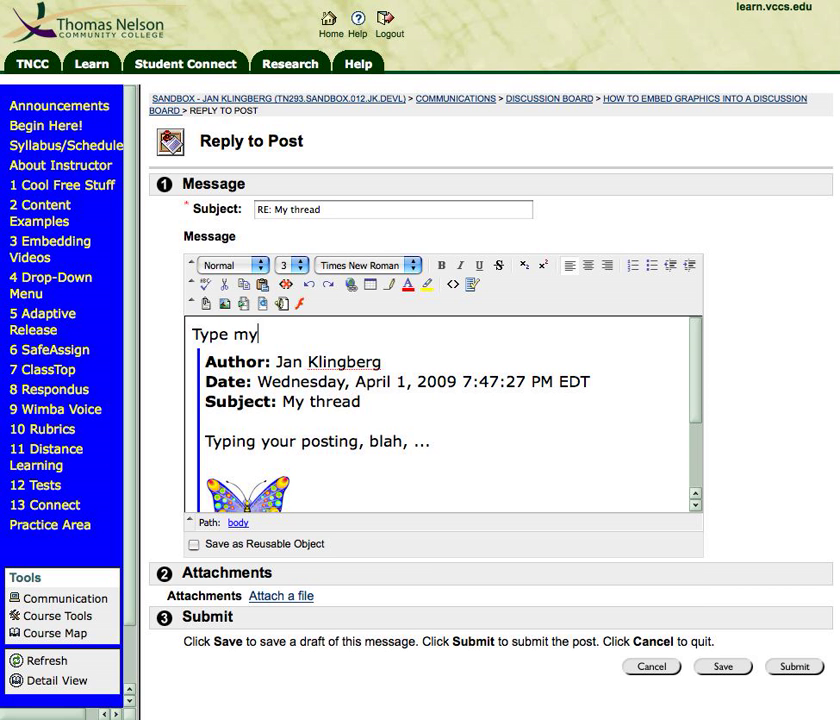
pyautogui.write(' new message')
pyautogui.press('Return')
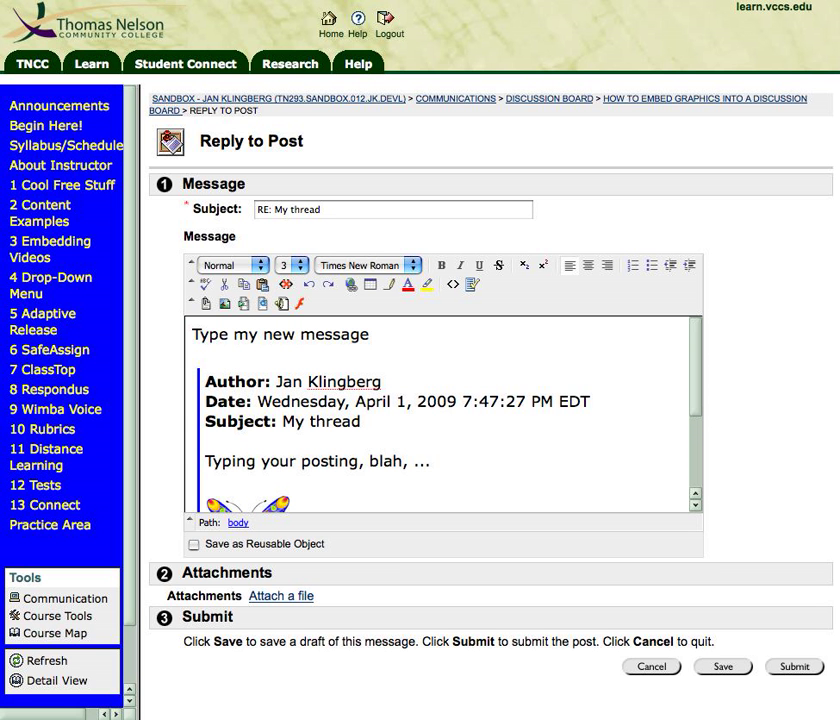
pyautogui.click(795, 666)
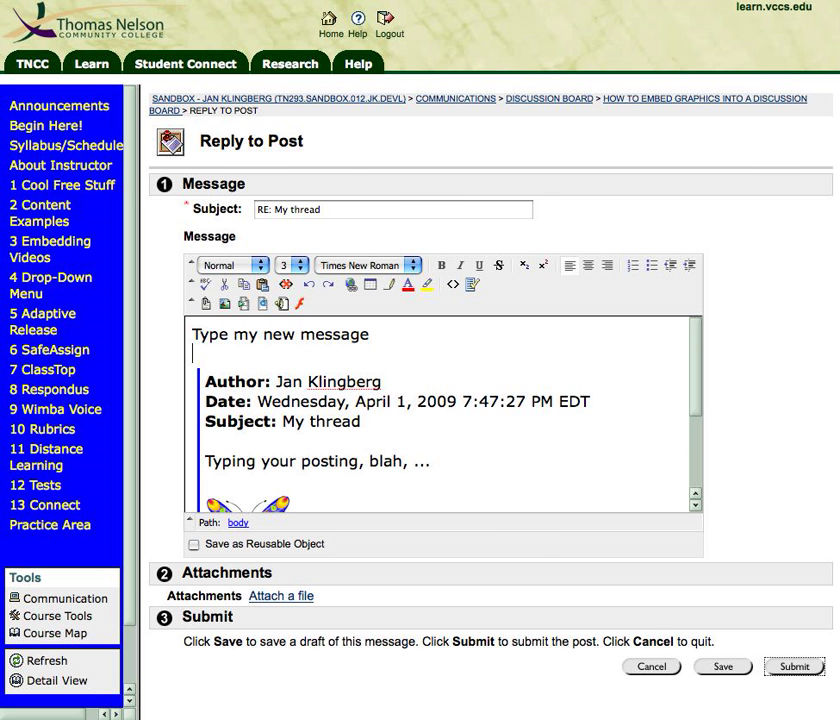